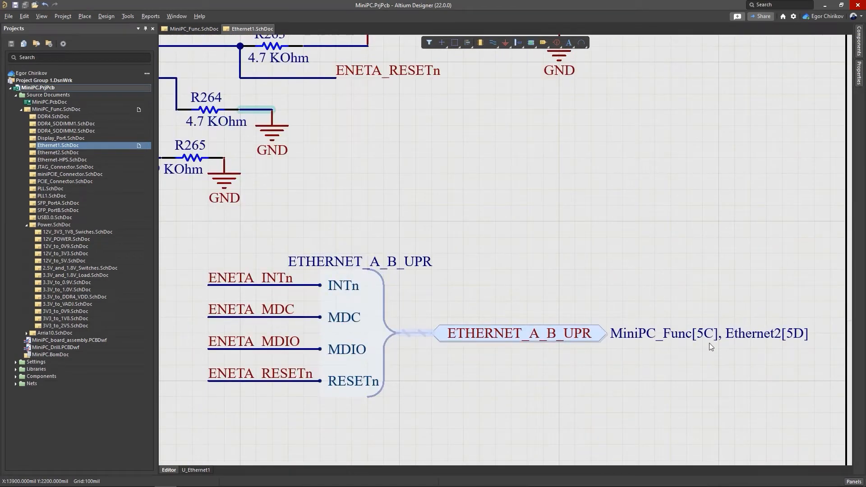
Jump from the ETHERNET_A_B_UPR port's cross-reference to its sheet entry on MiniPC_Func
ctrl+click(624, 334)
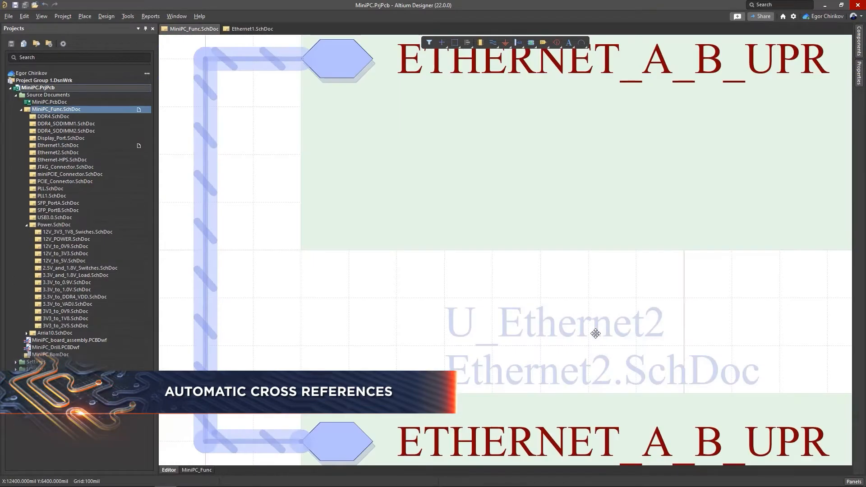
scroll(284, 278, down, 4)
scroll(285, 277, down, 4)
scroll(284, 277, down, 2)
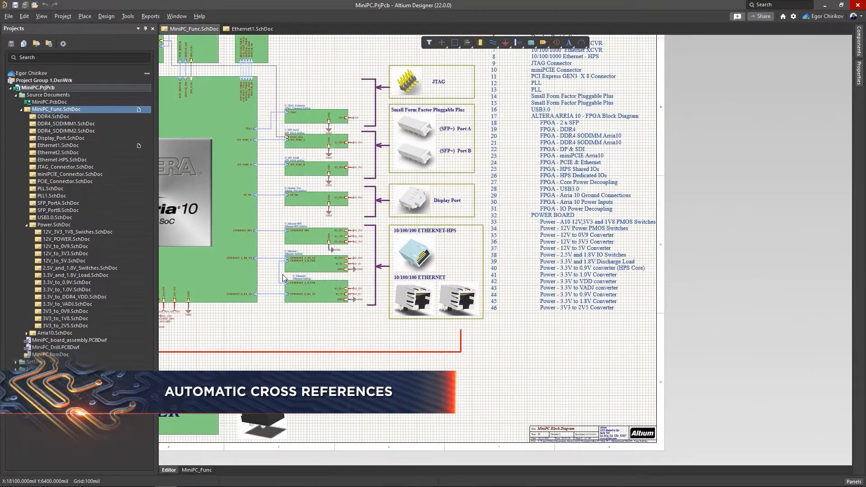
Enable Sheet Entries under Display Cross References in Project Options and apply
click(63, 16)
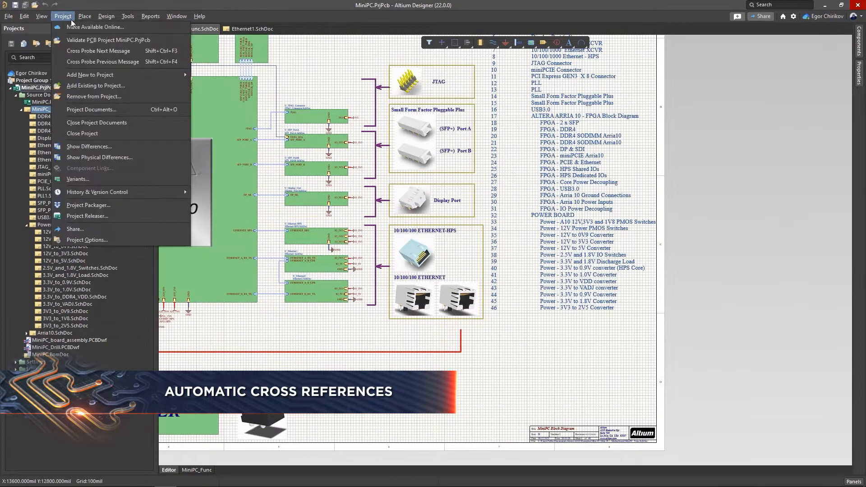
click(87, 240)
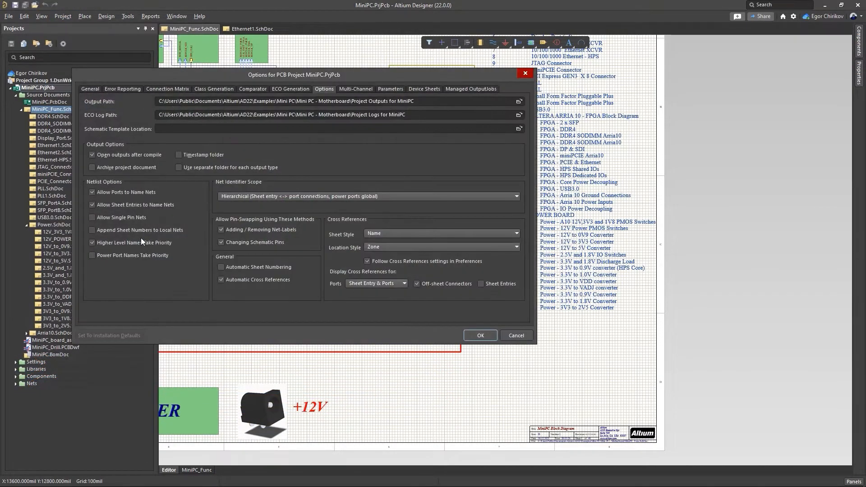
click(481, 285)
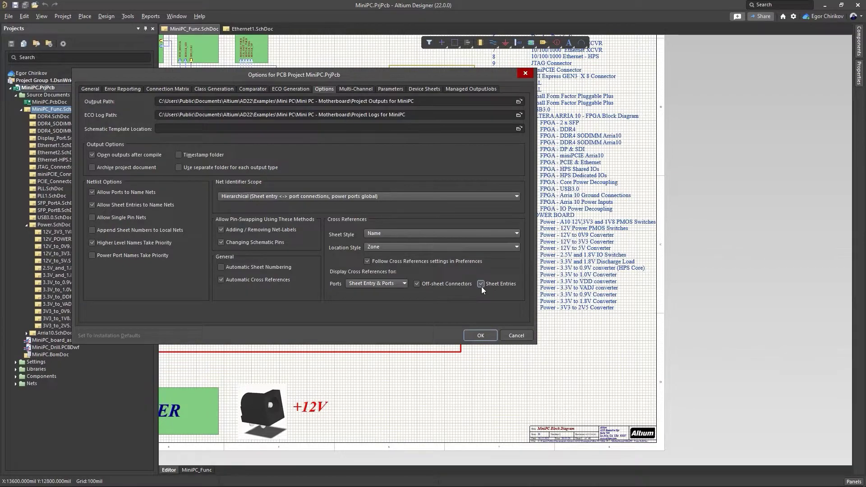
click(481, 335)
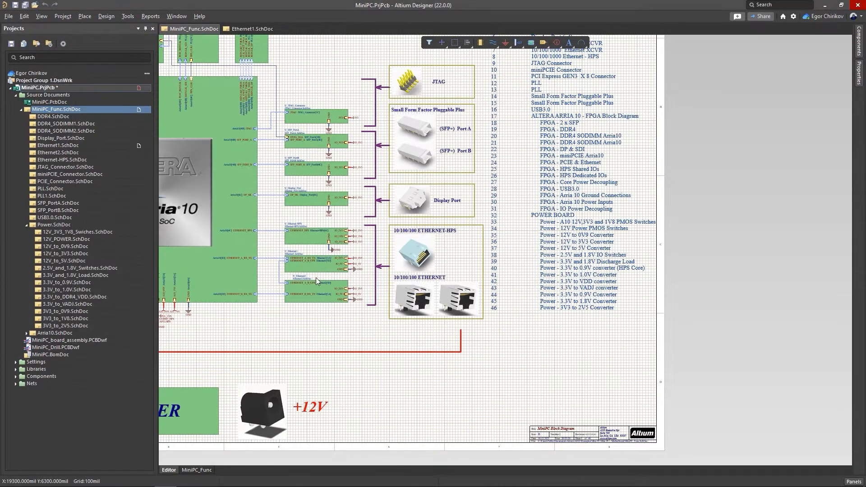
scroll(315, 276, up, 2)
scroll(315, 275, up, 3)
scroll(315, 276, up, 2)
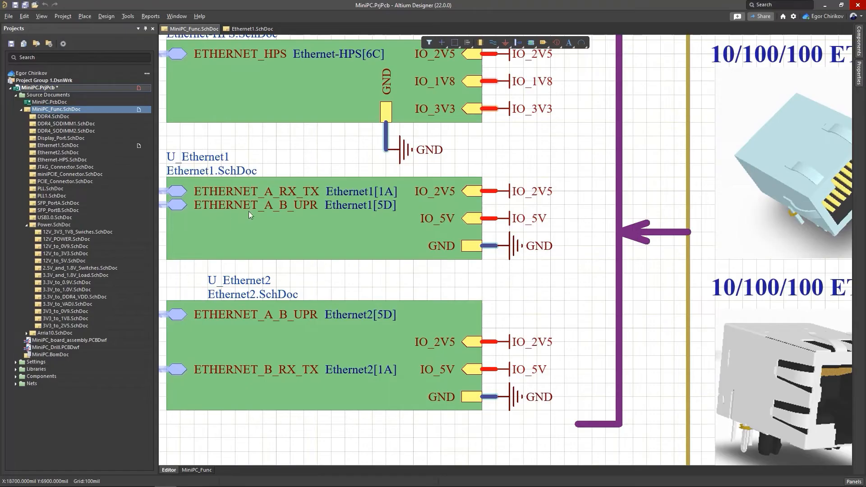
Inspect the ETHERNET_A_B_UPR sheet entry's Ethernet1[5D] cross-reference, then switch to the exported MiniPC PDF
click(311, 207)
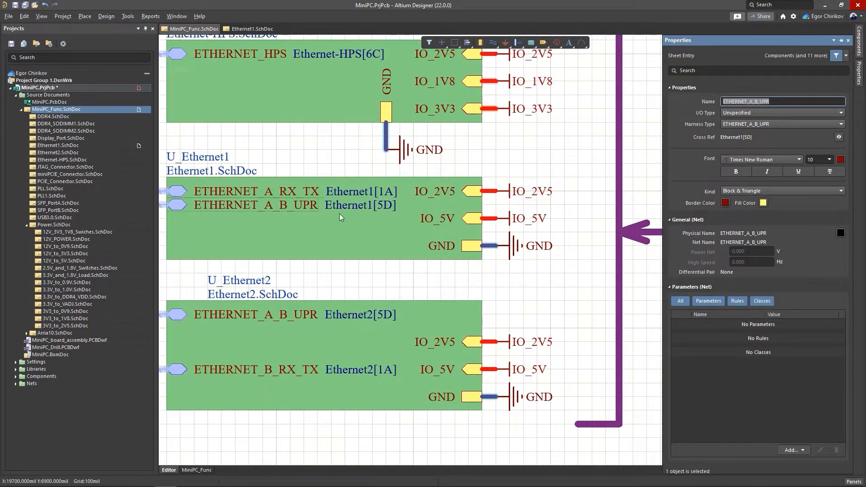
key(alt+Tab)
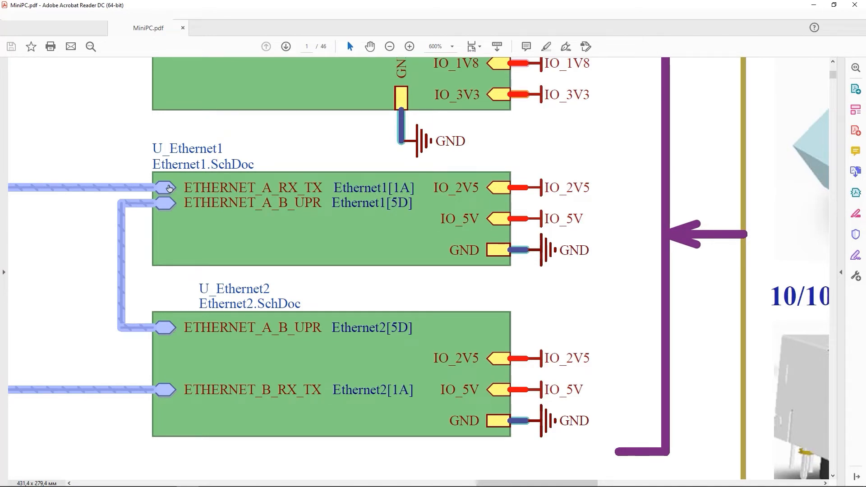
Follow the ETHERNET_A_RX_TX link to the Ethernet XCVR page and show its jump targets
click(169, 189)
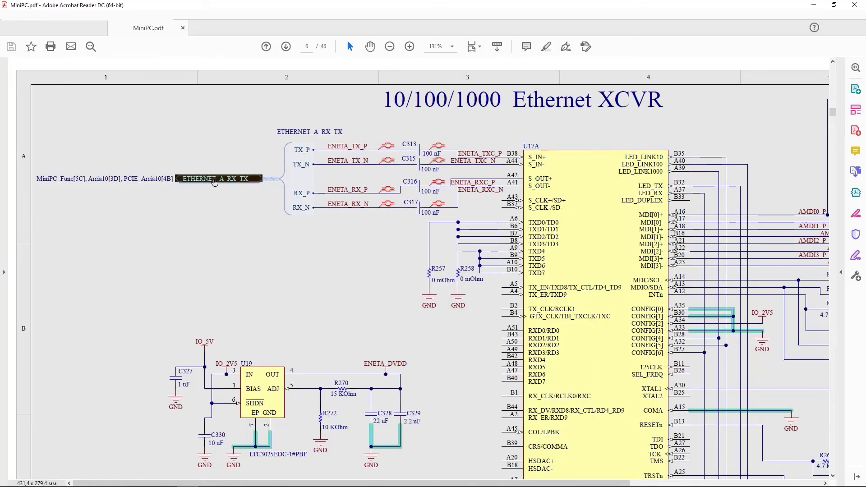
click(216, 180)
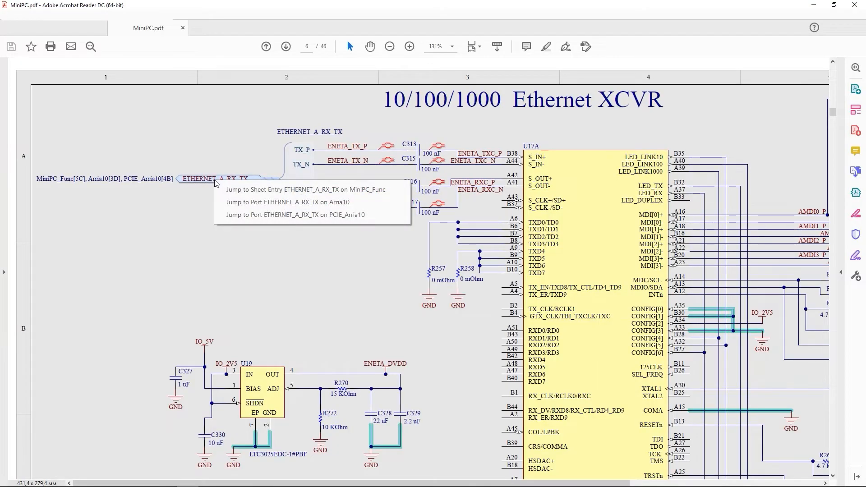